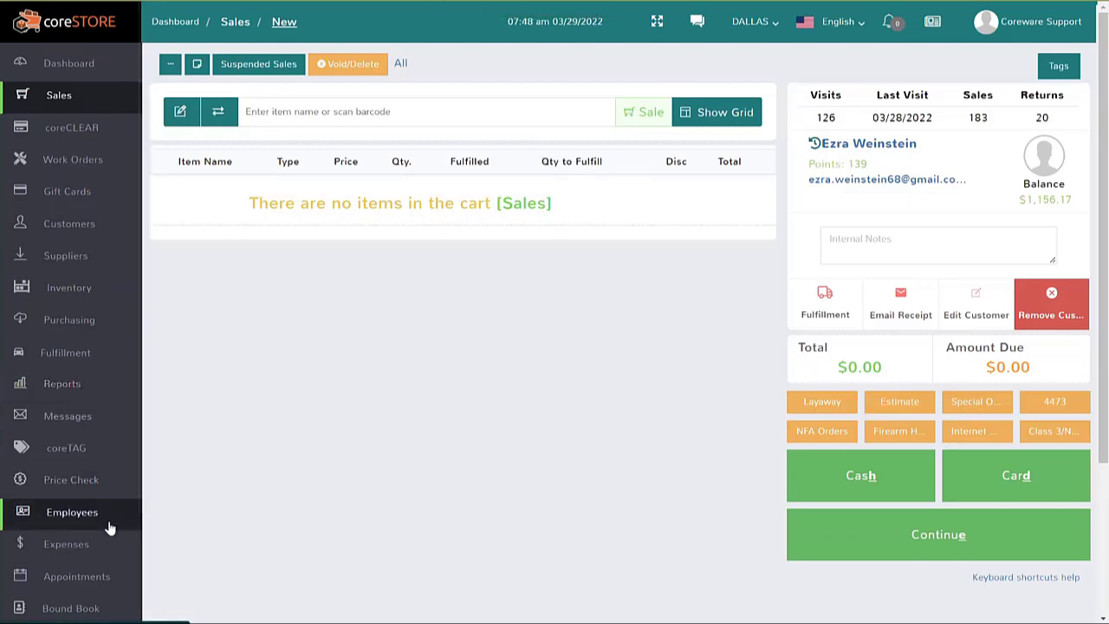
Step: Search the store configuration for "shipped" and open the Sales section to view the Show Shipped Column setting
scroll(102, 490, down, 3)
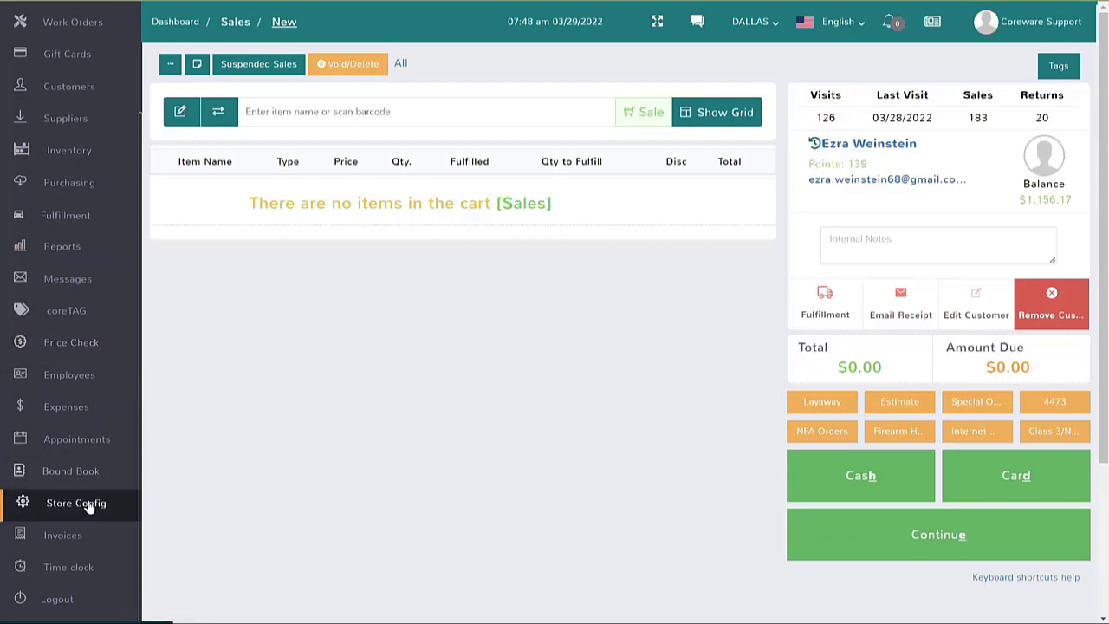
click(104, 504)
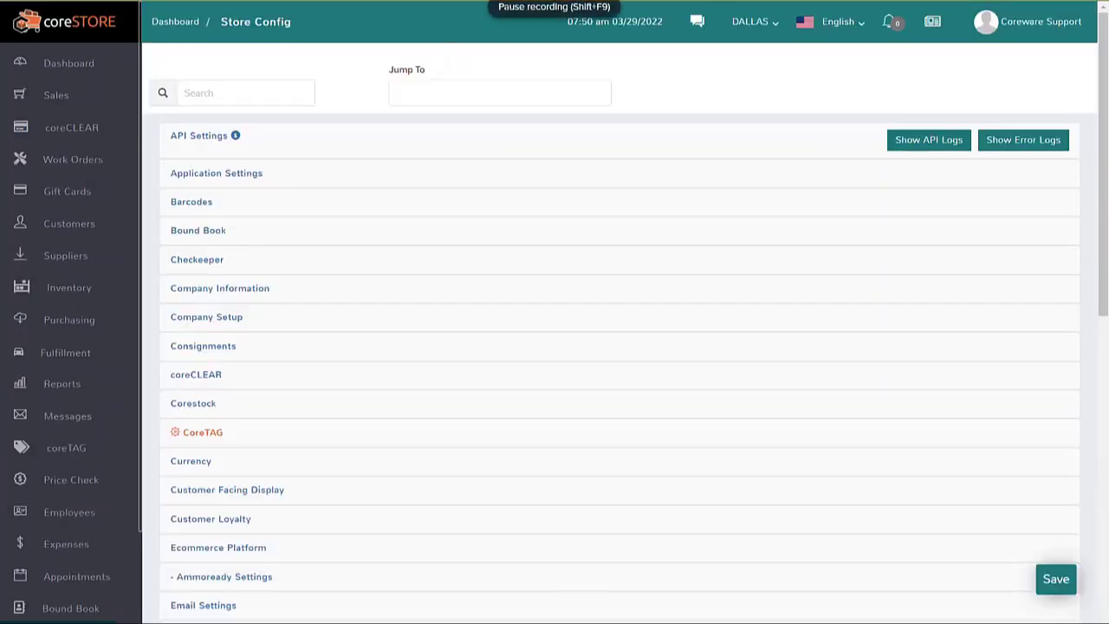
click(213, 96)
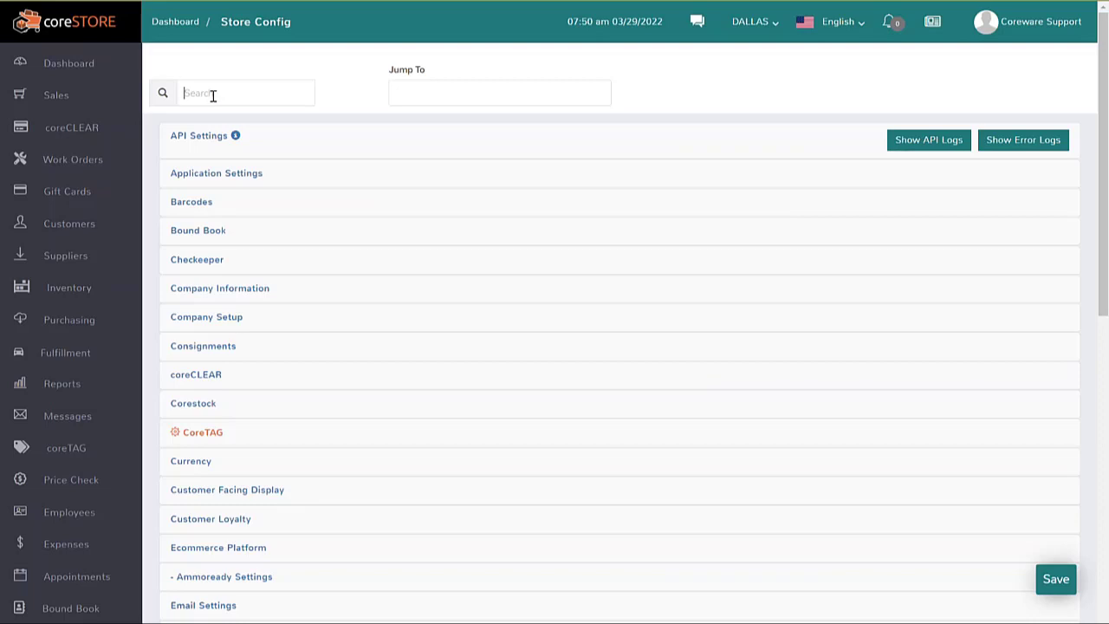
text(shippin)
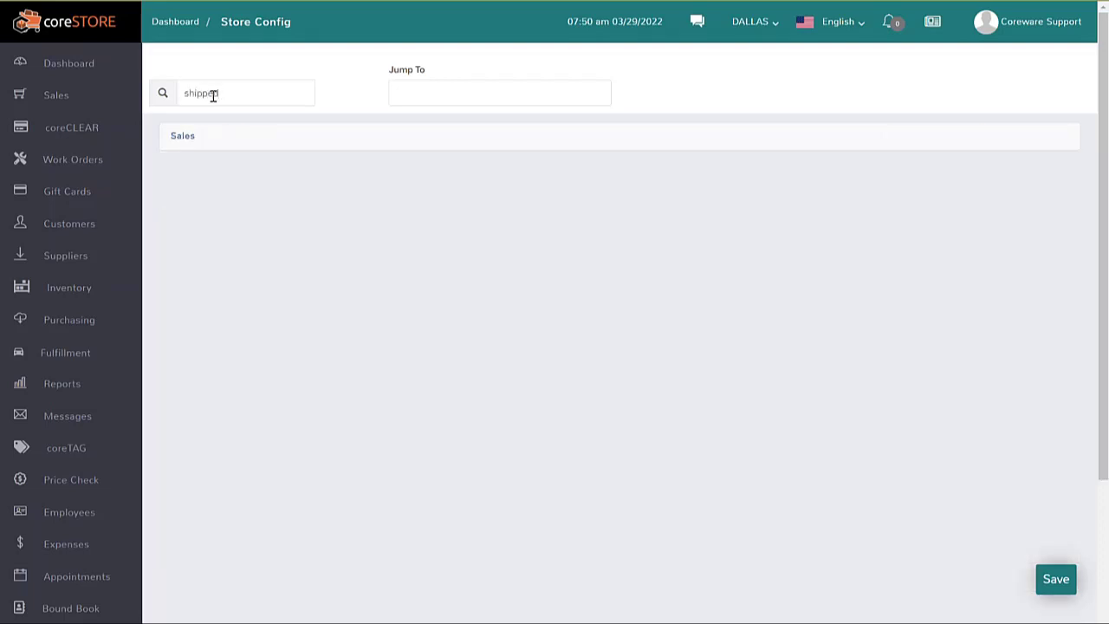
click(186, 140)
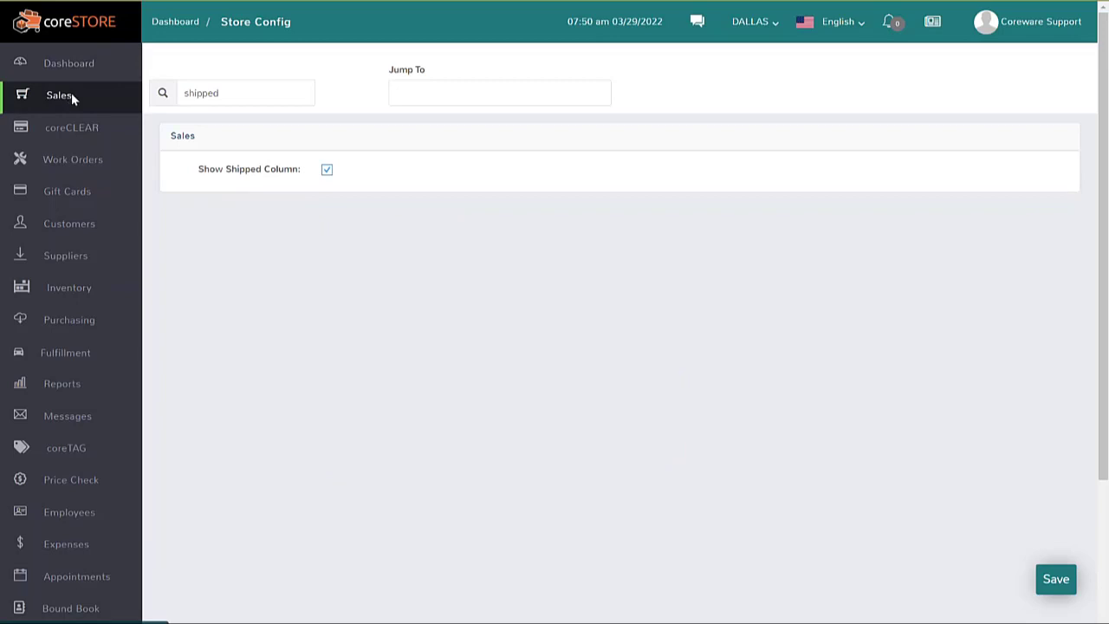
Step: Return to the current sale, add Daisy Power Line 15 Ct. CO2 and set its quantity to 3
click(72, 98)
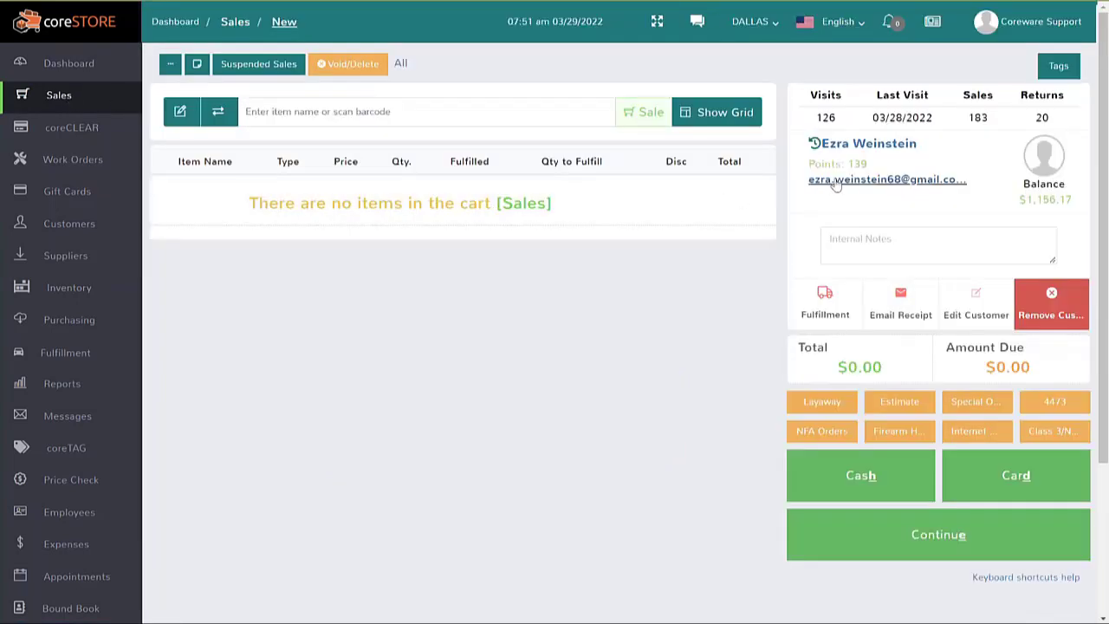
click(361, 111)
text(1)
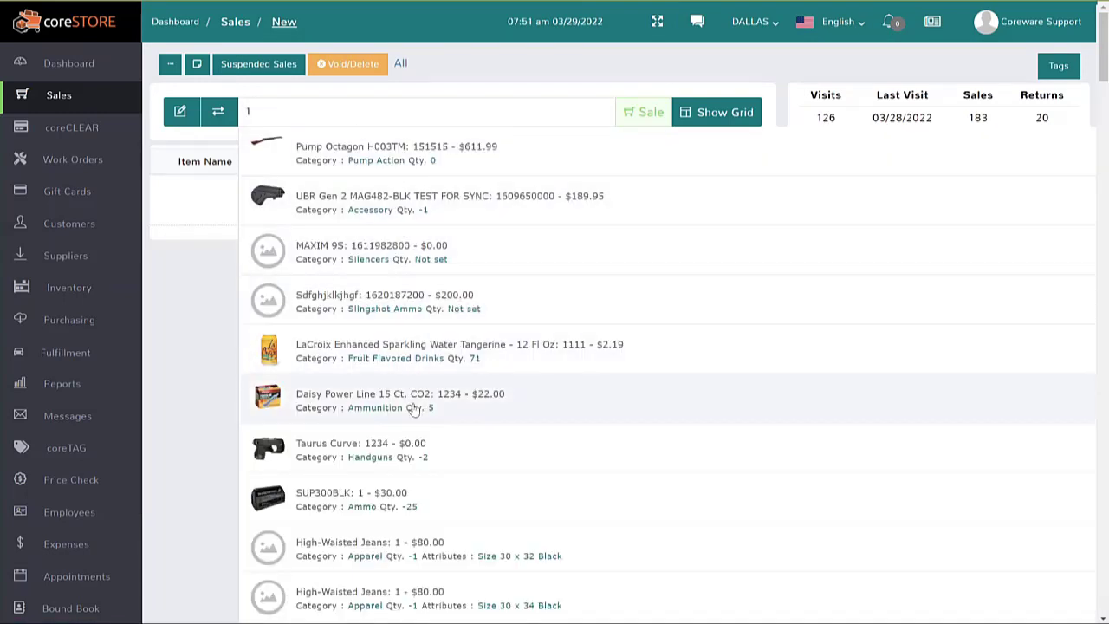
click(415, 400)
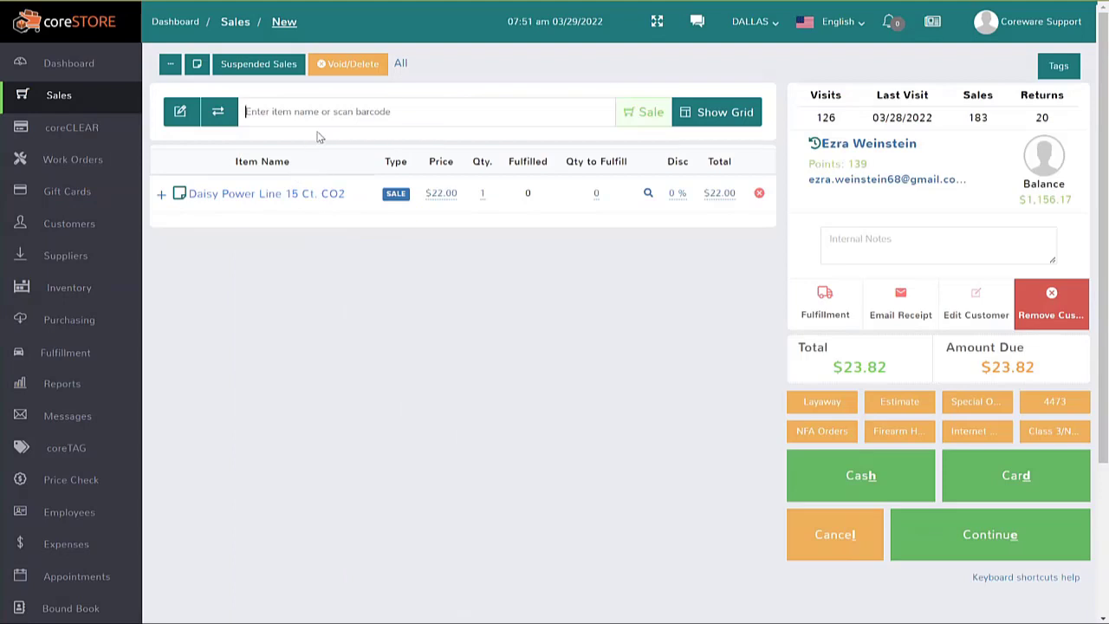
click(483, 193)
text(3)
key(Return)
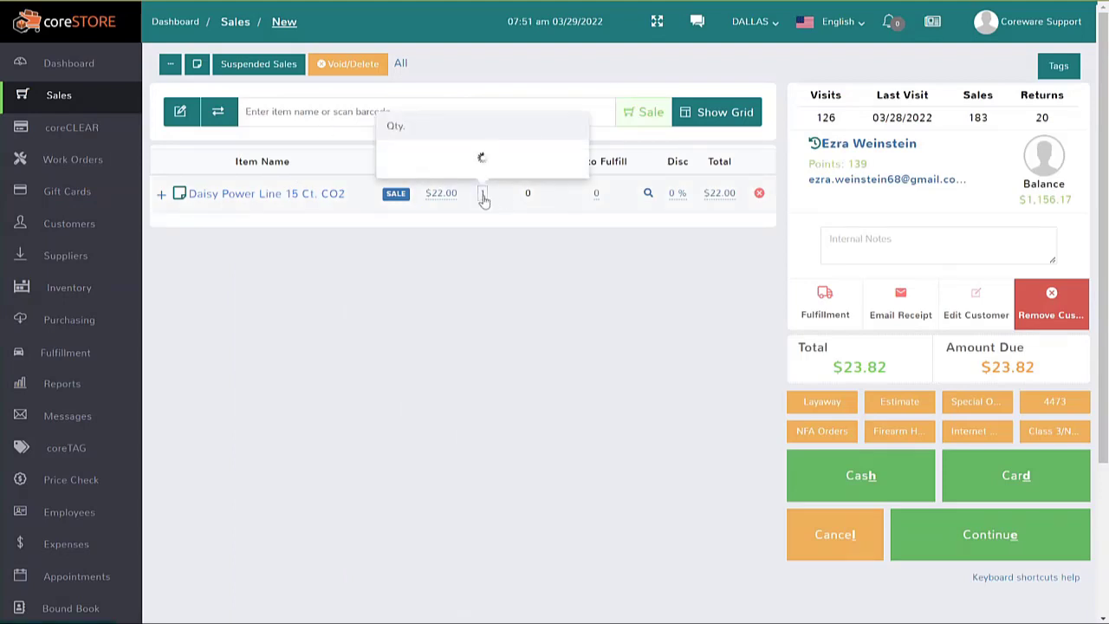
Step: Search items for "1" and add SUP300BLK to the sale
click(279, 106)
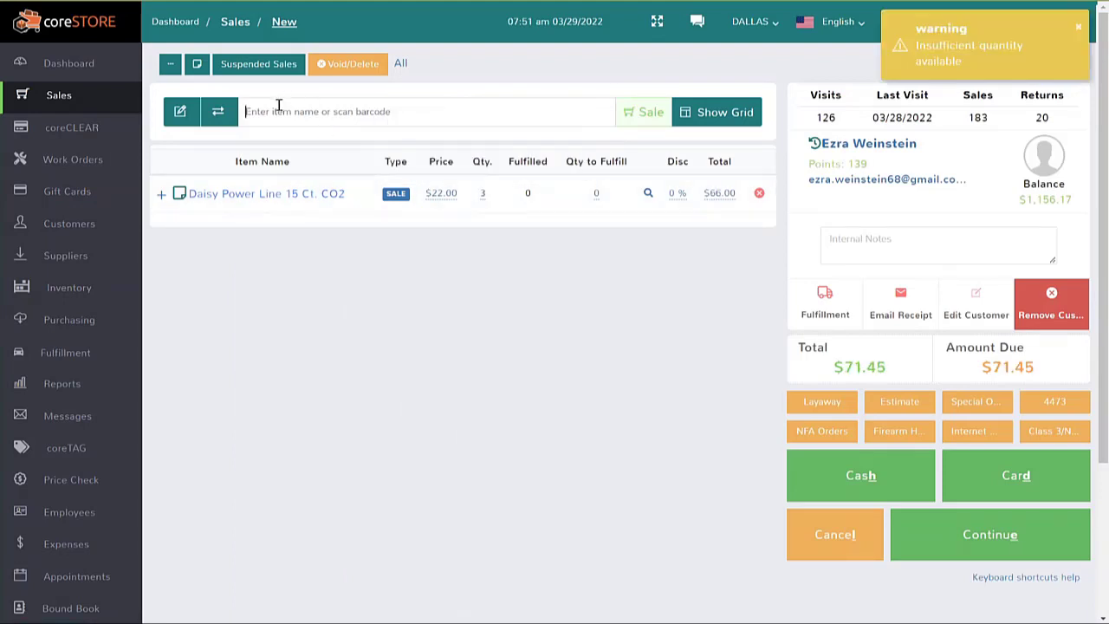
text(1)
scroll(372, 511, down, 2)
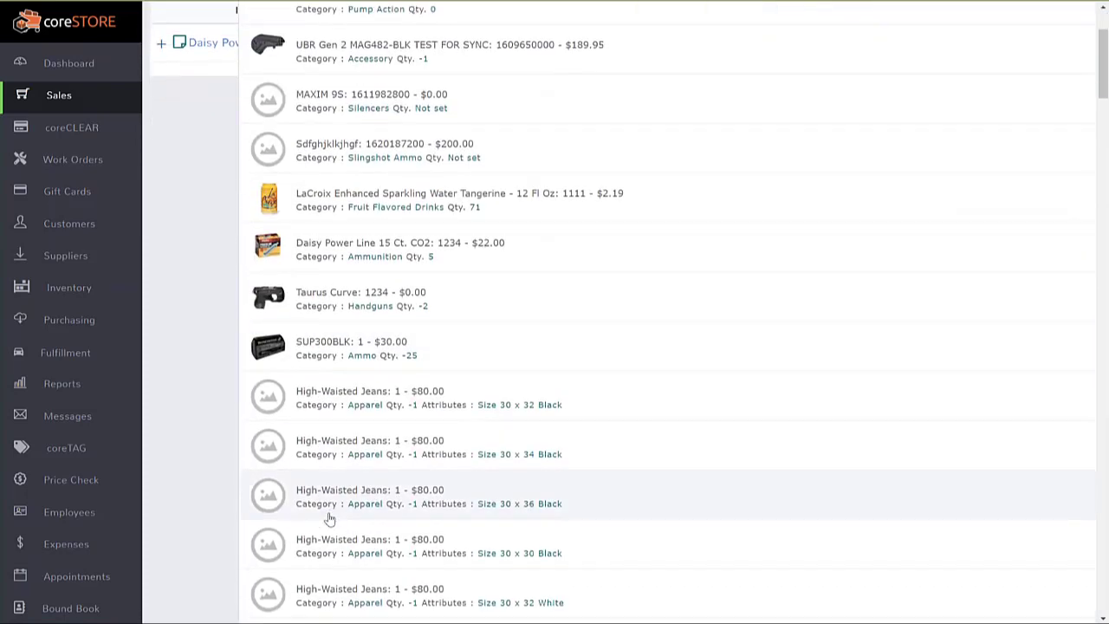
click(399, 351)
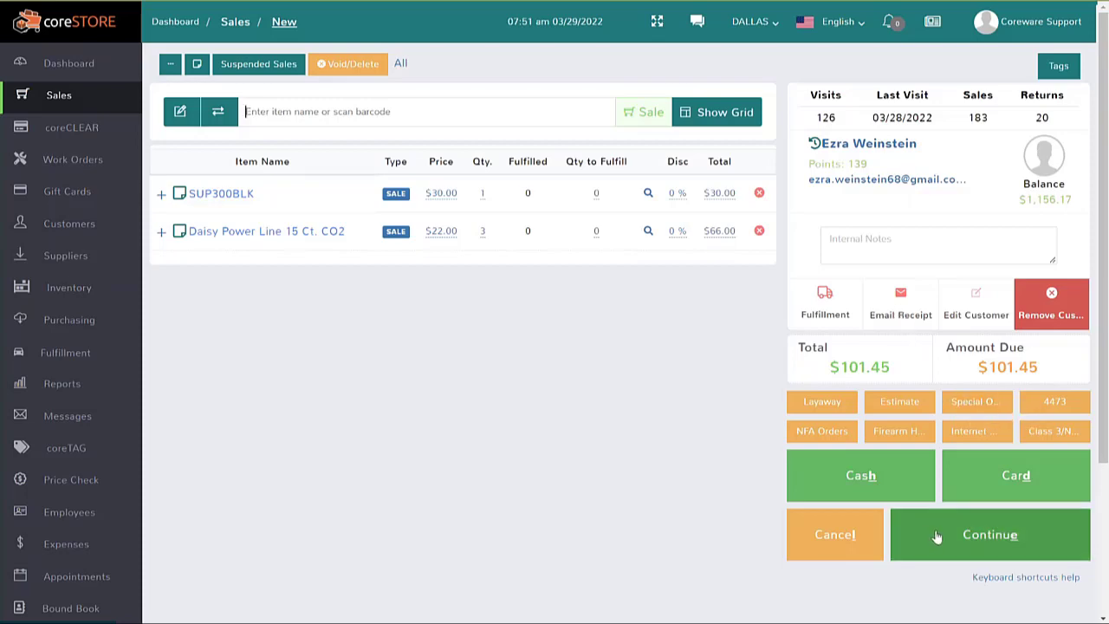
Step: Suspend the transaction as a Special Order and highlight the order type on the receipt
click(969, 409)
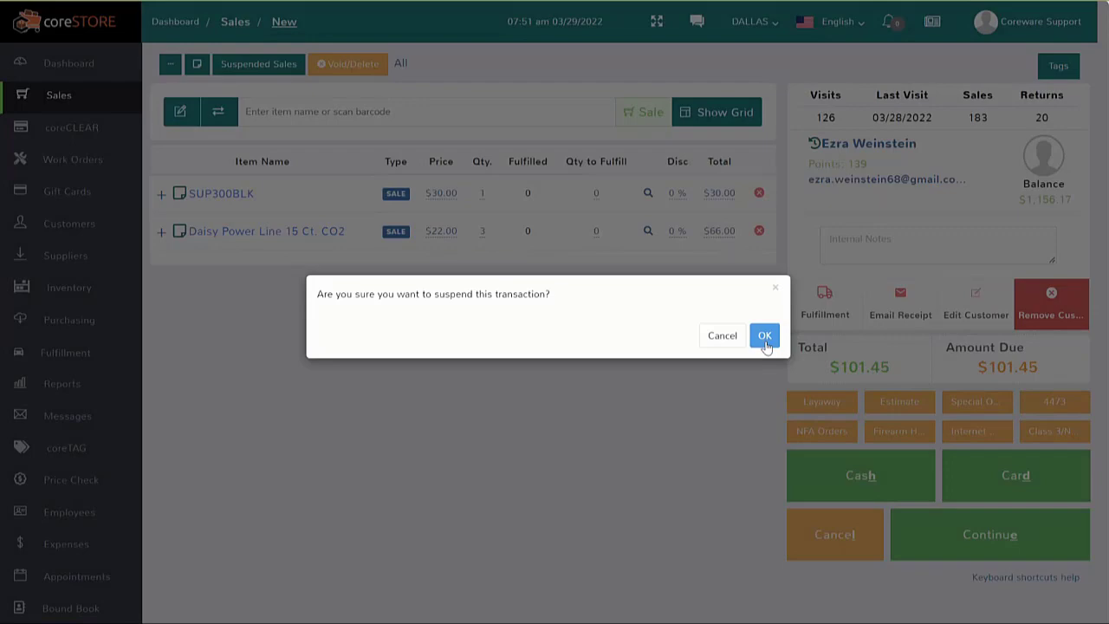
click(764, 337)
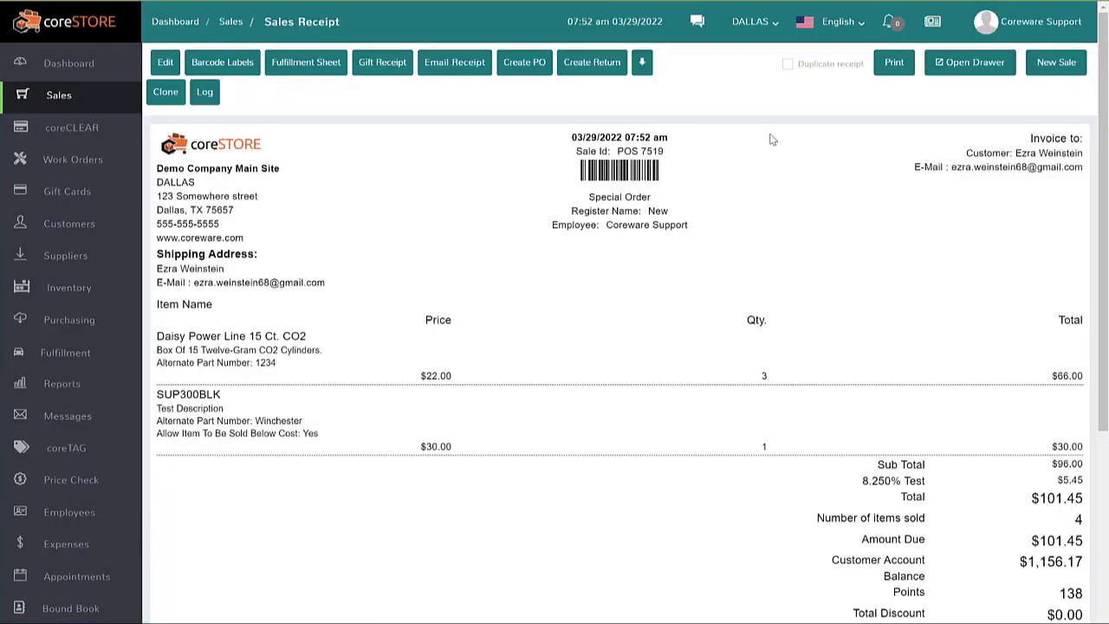
drag(655, 203, 570, 205)
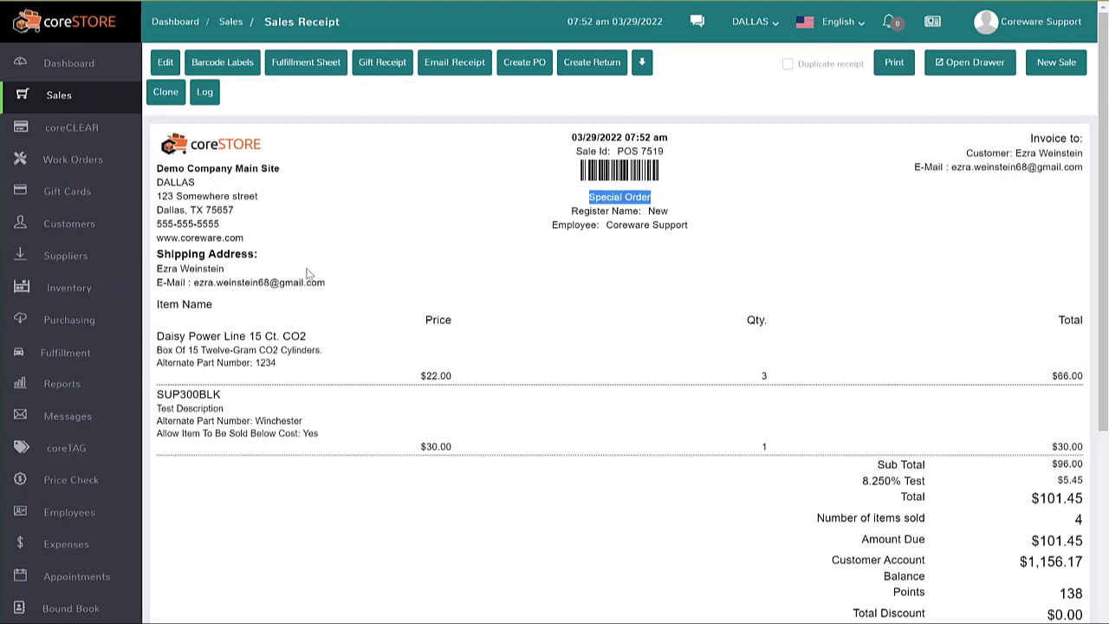
Step: Open the 03/29/2022 order from the fulfillment list for editing and review its header and items
click(90, 353)
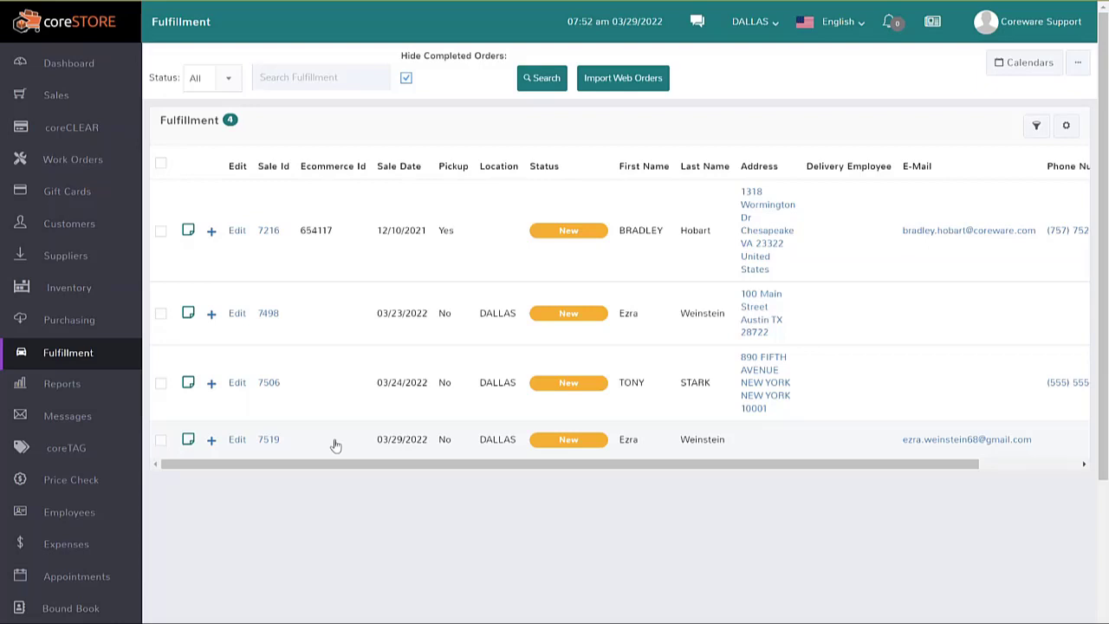
click(239, 441)
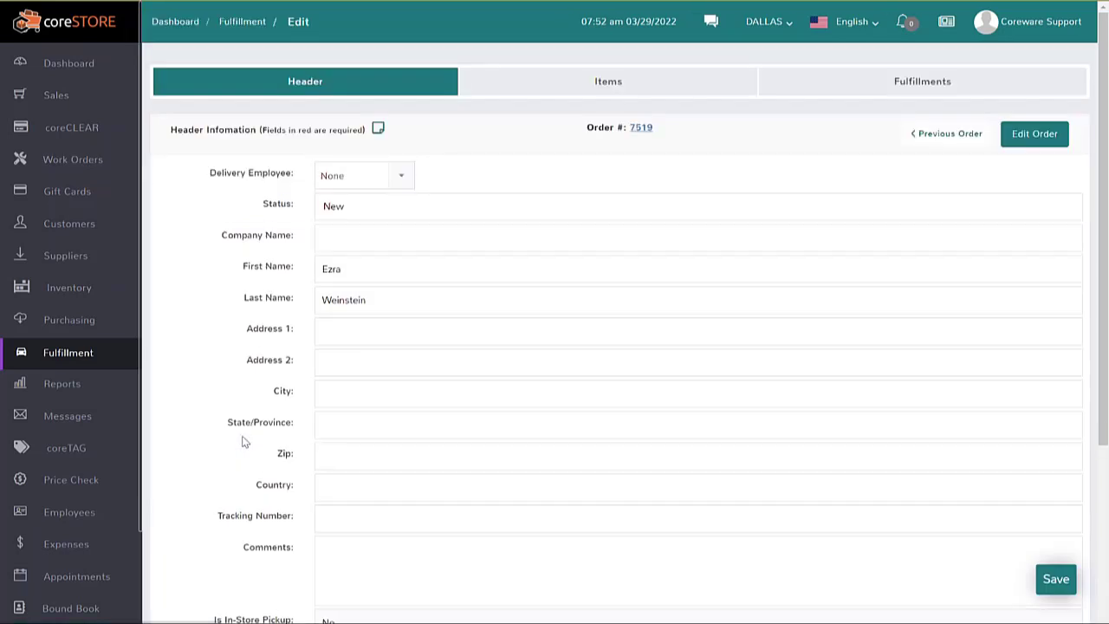
scroll(268, 421, down, 3)
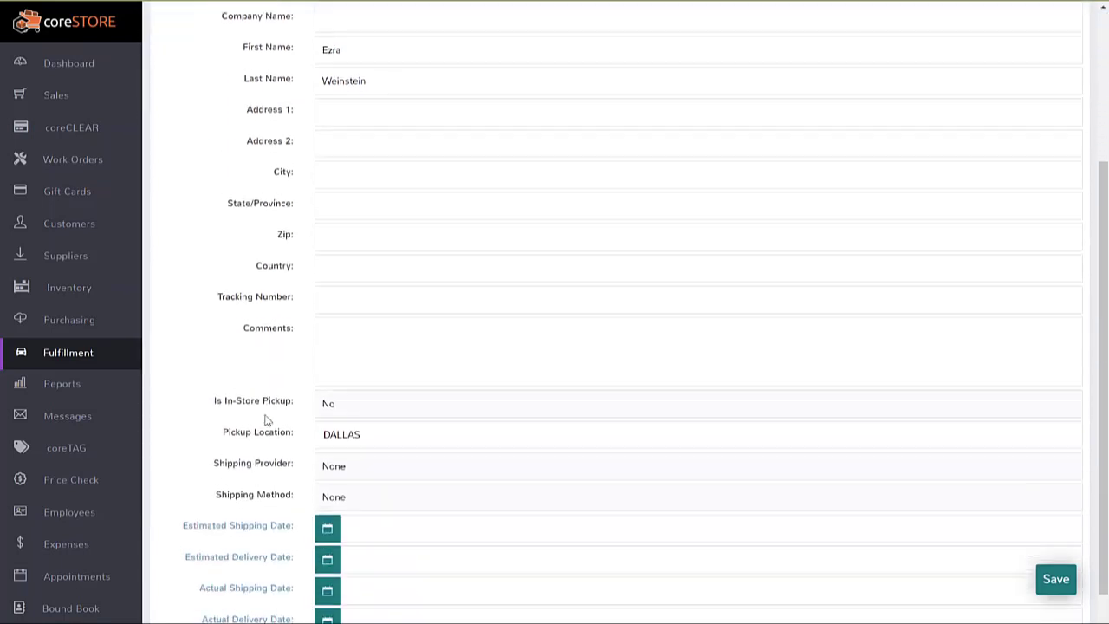
scroll(268, 421, up, 3)
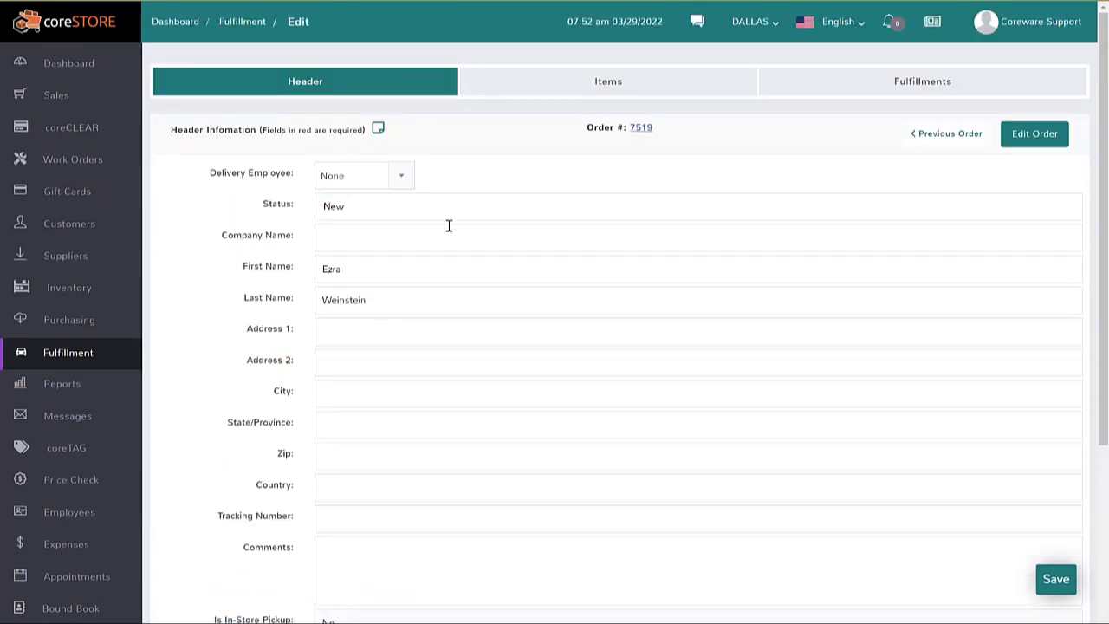
click(591, 83)
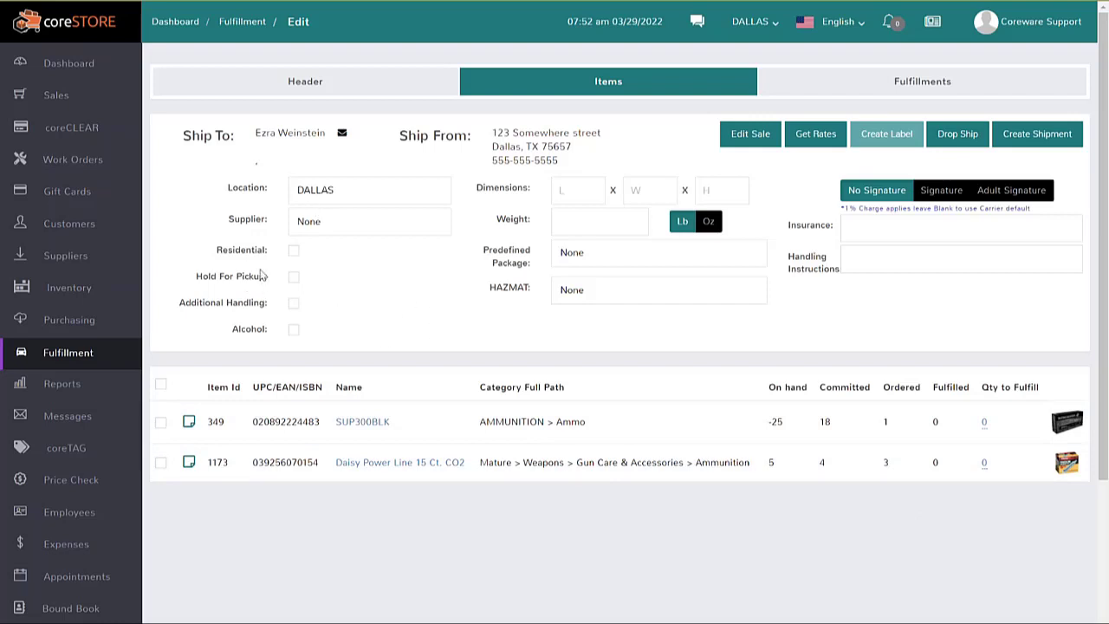
click(295, 78)
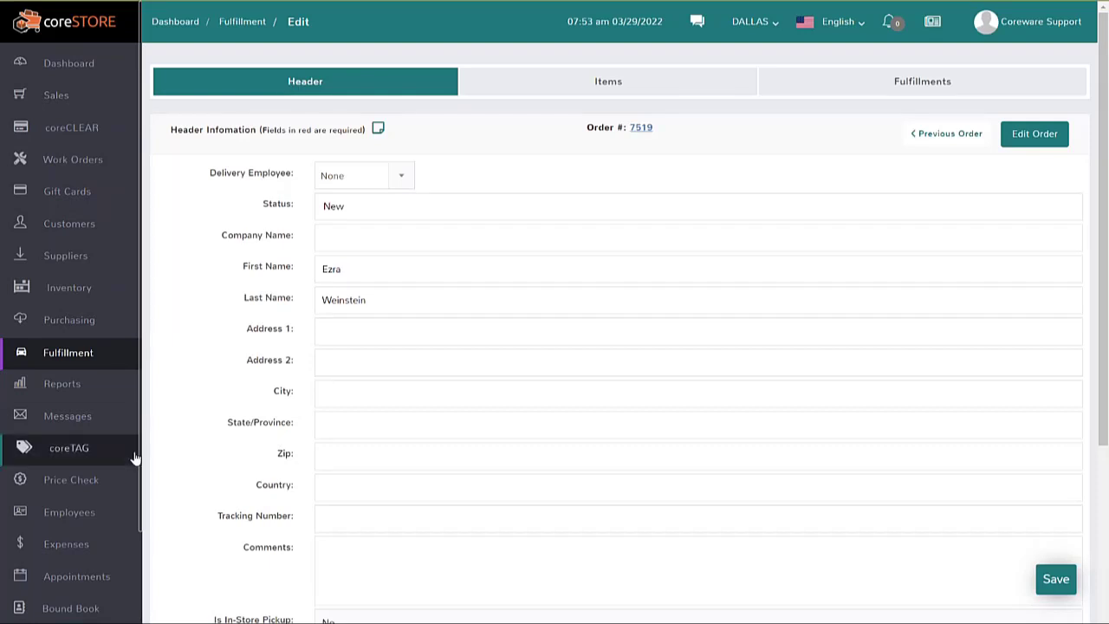
Step: Open the Suspended Sales/Layaways section of the store configuration and examine the options for each suspended sale type
scroll(73, 503, down, 3)
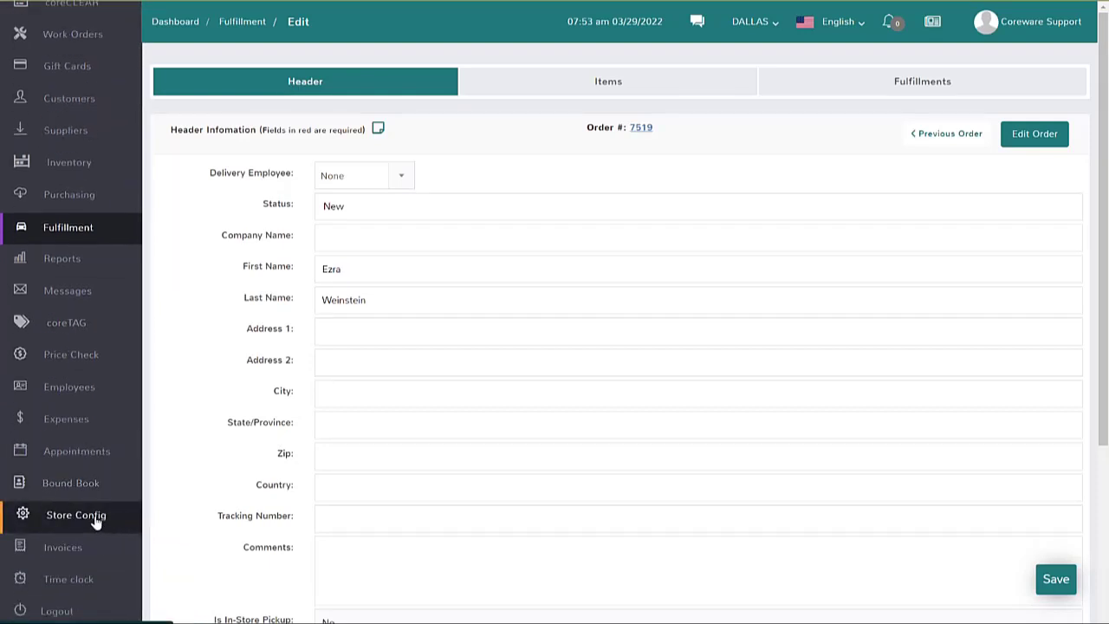
click(95, 517)
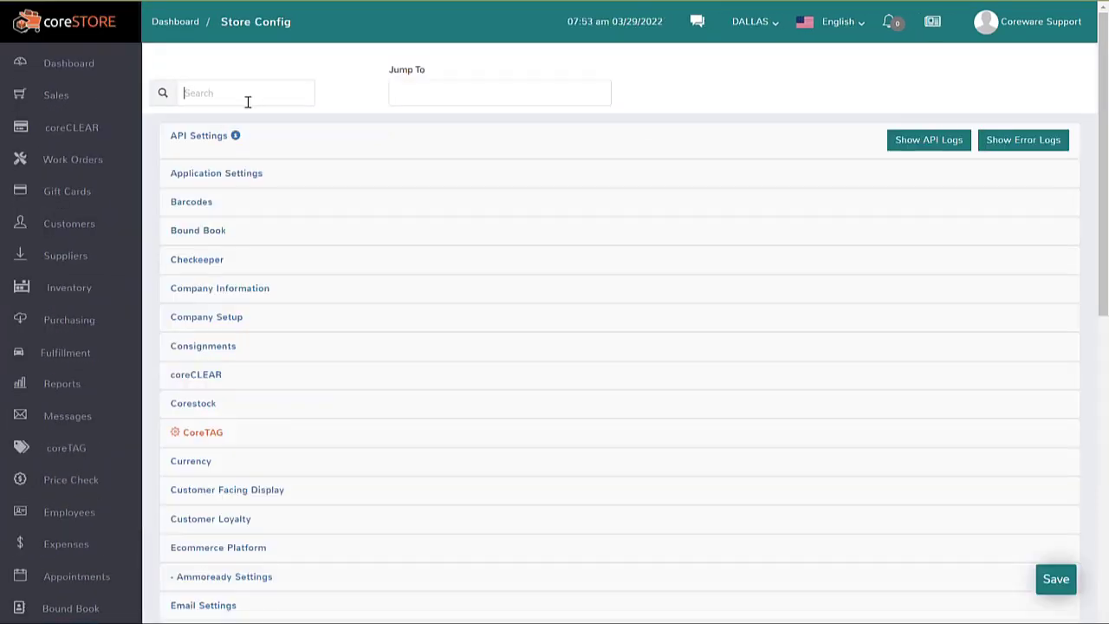
scroll(317, 344, down, 5)
scroll(317, 345, down, 1)
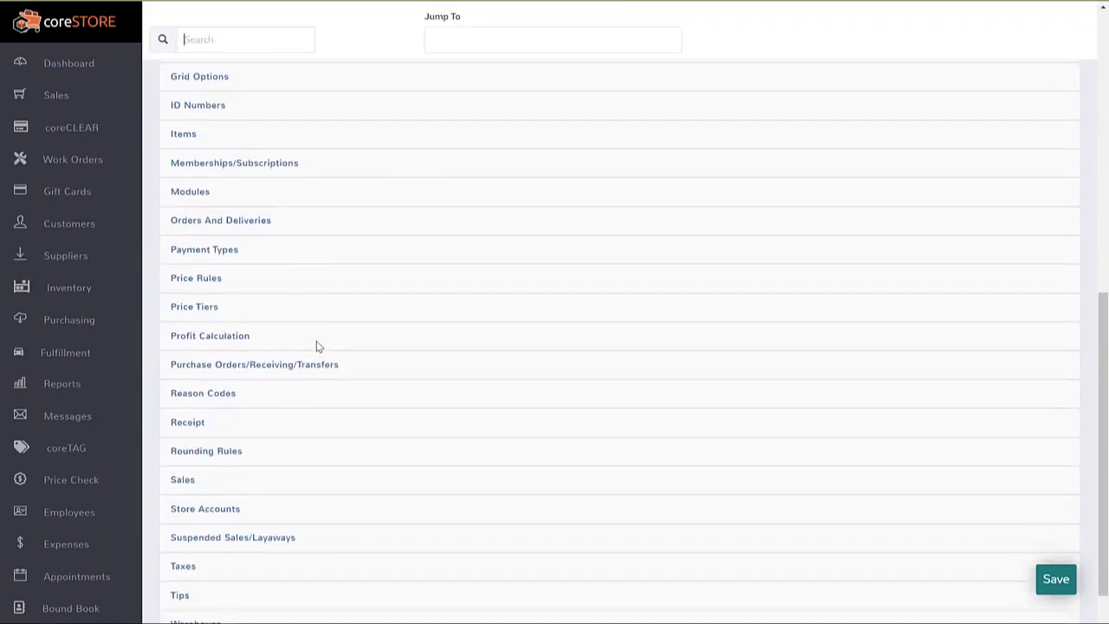
scroll(317, 346, down, 1)
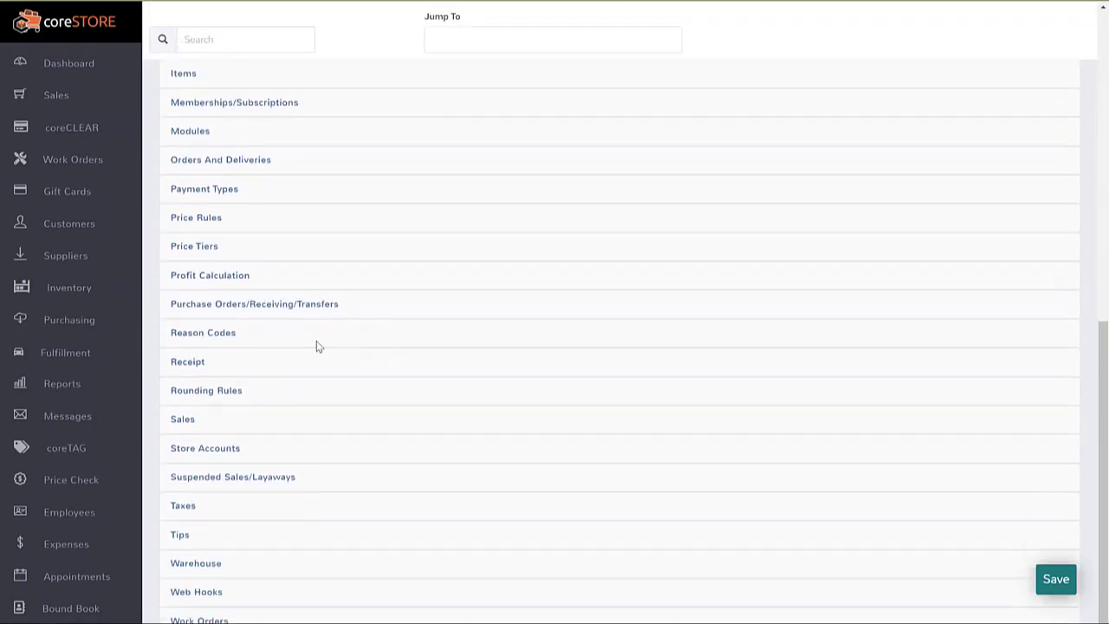
click(262, 483)
scroll(439, 346, down, 5)
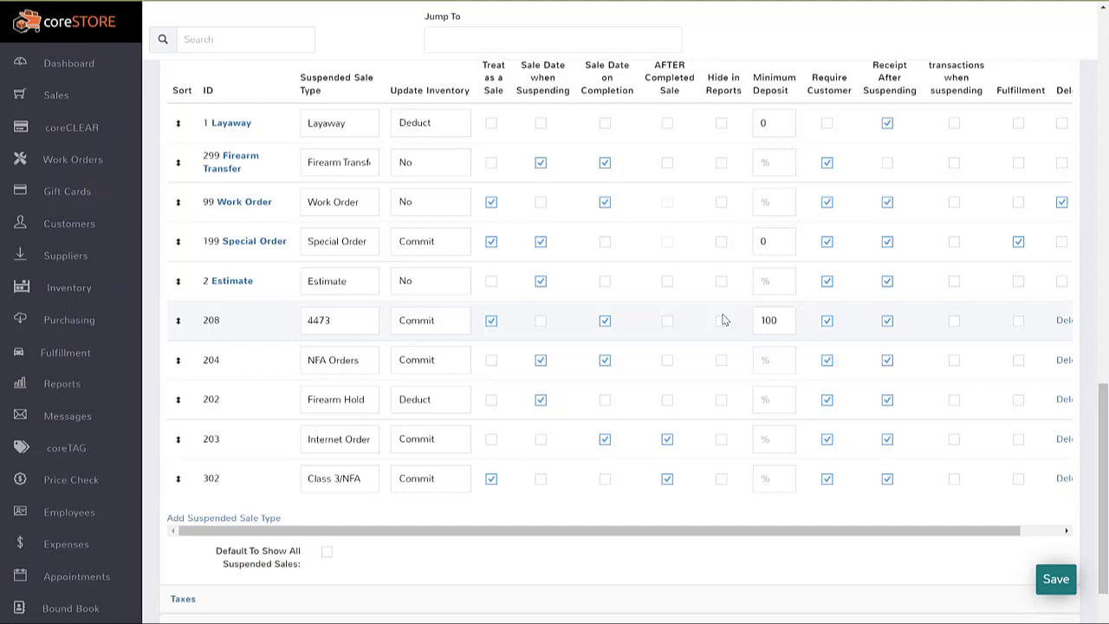
scroll(723, 319, right, 2)
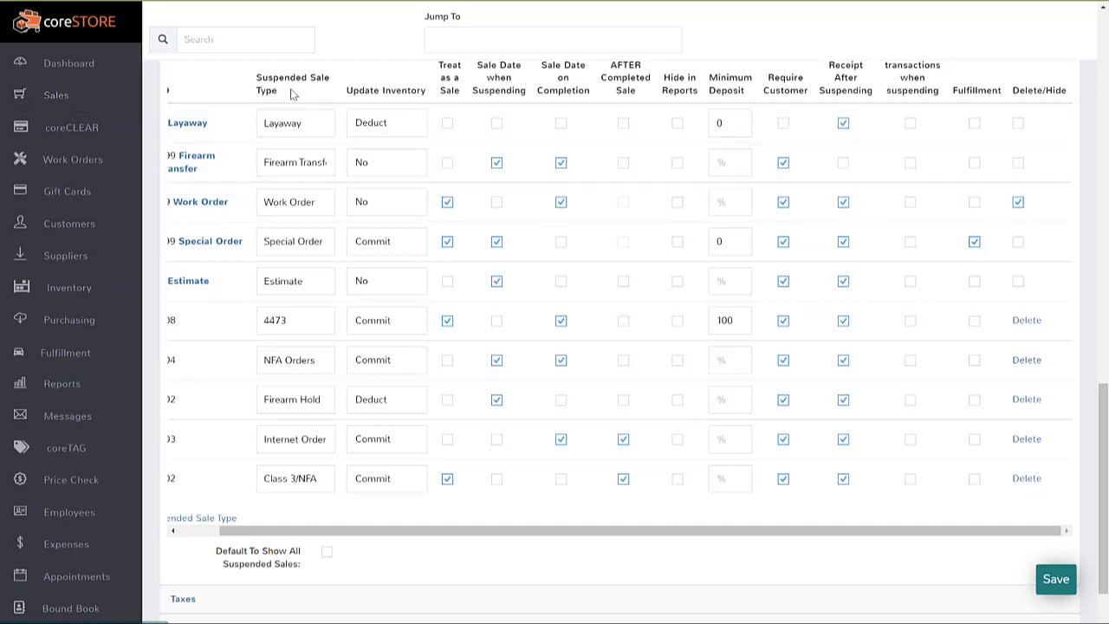
Step: Attach the existing customer to a new sale and view the delivery method options in its fulfillment dialog
click(60, 94)
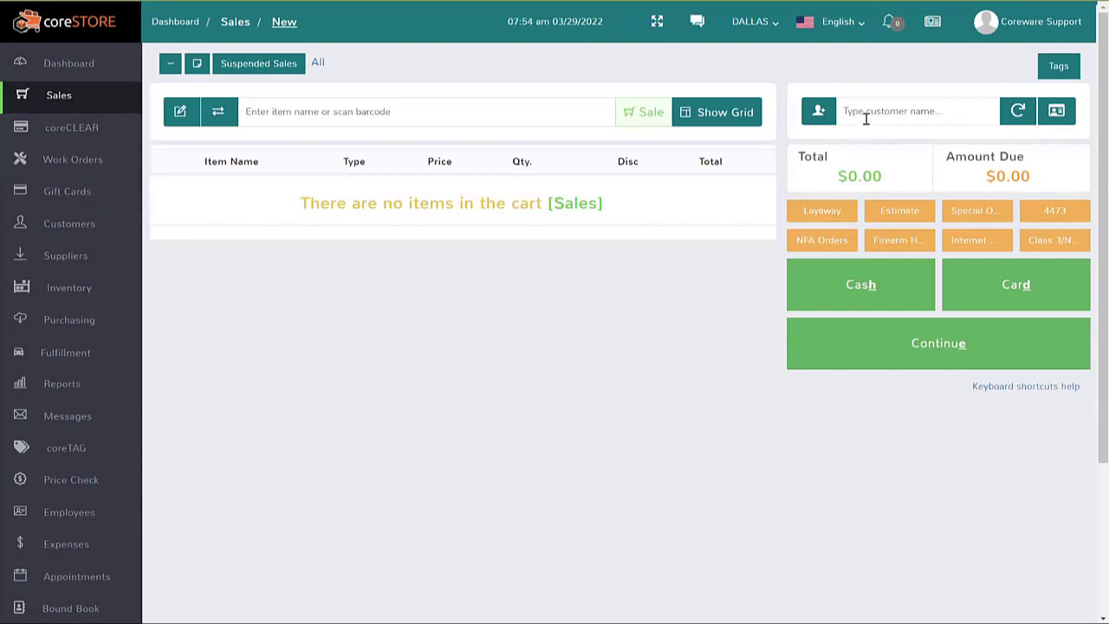
text(ezra)
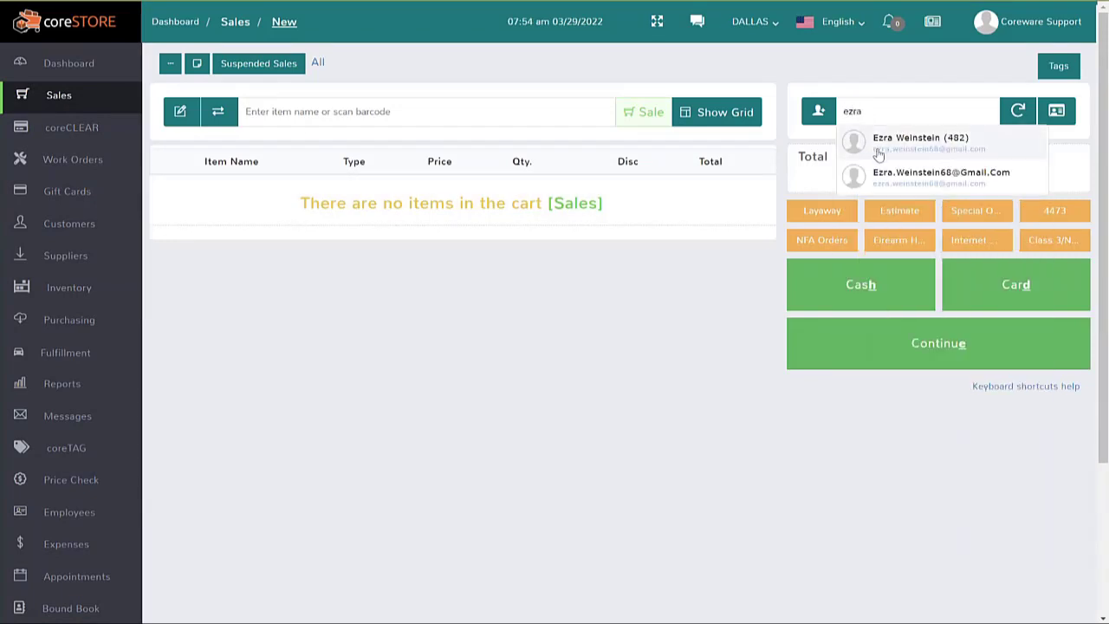
click(878, 148)
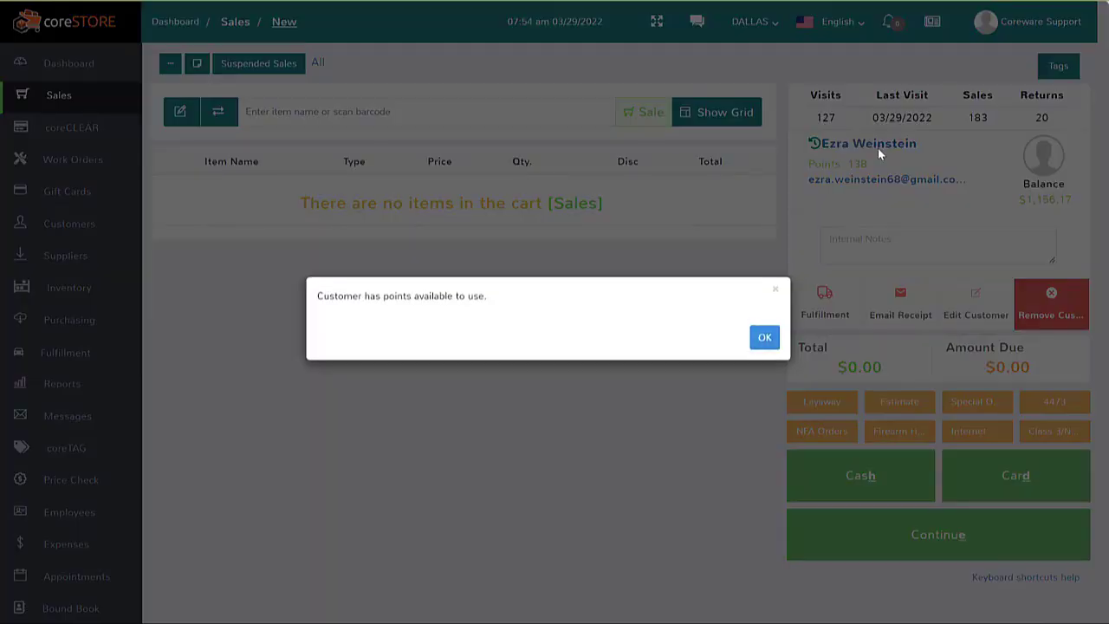
click(766, 337)
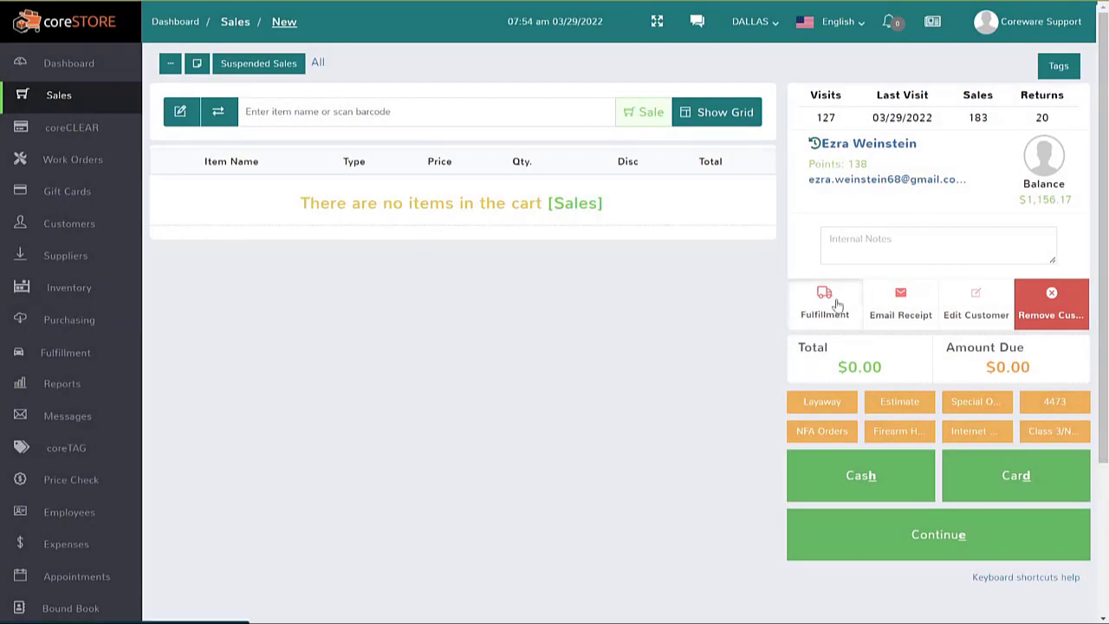
click(834, 302)
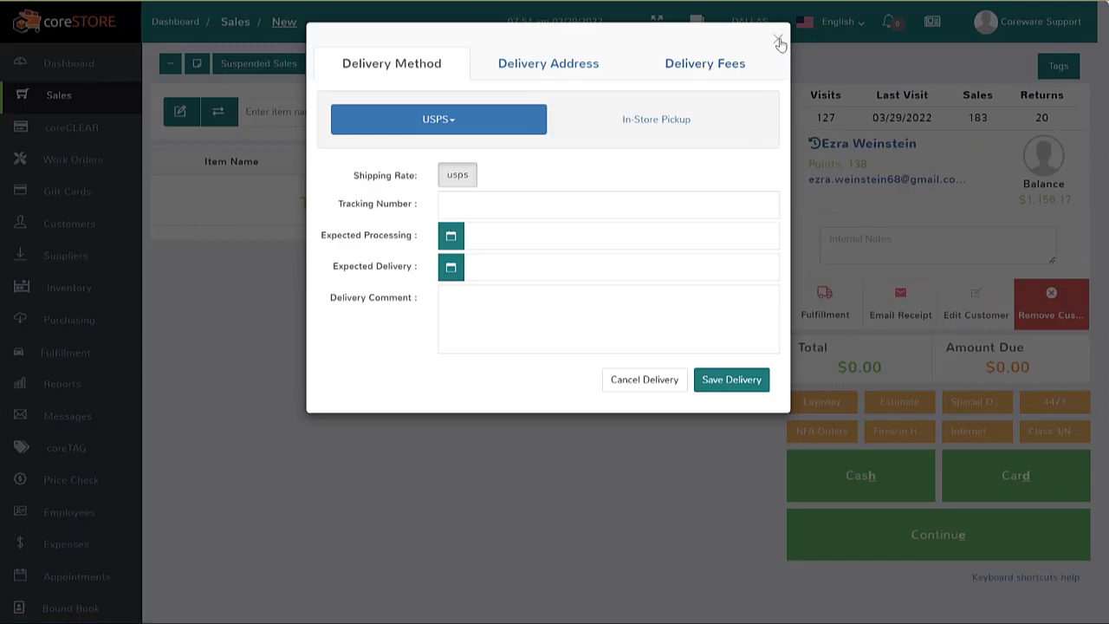
click(779, 41)
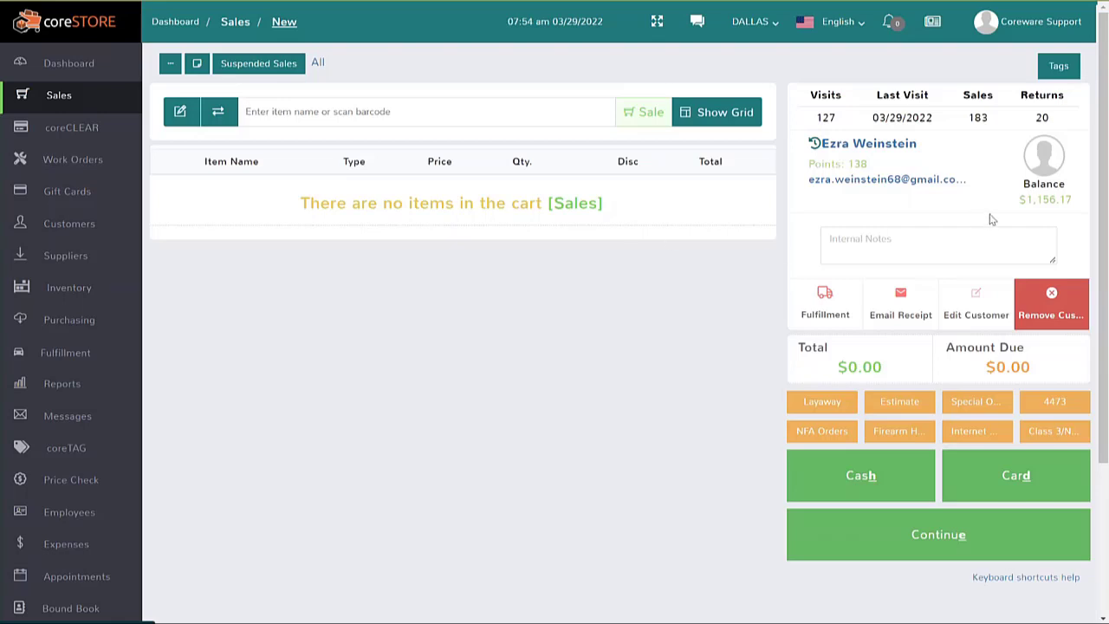
Step: Remove the customer from the sale and open the list of suspended sales
click(1049, 300)
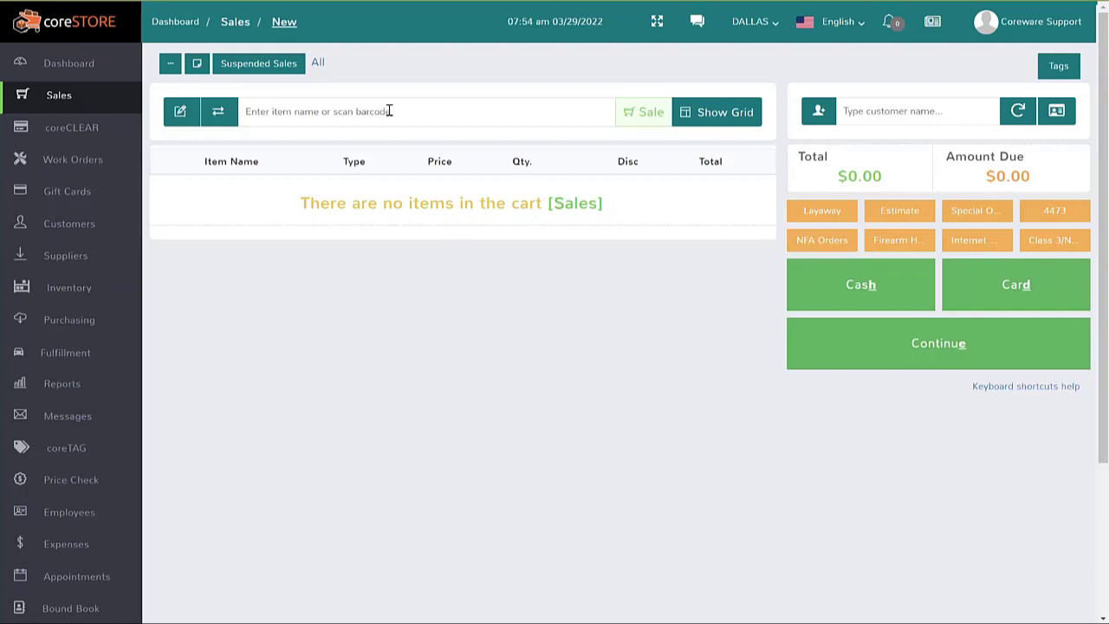
click(272, 69)
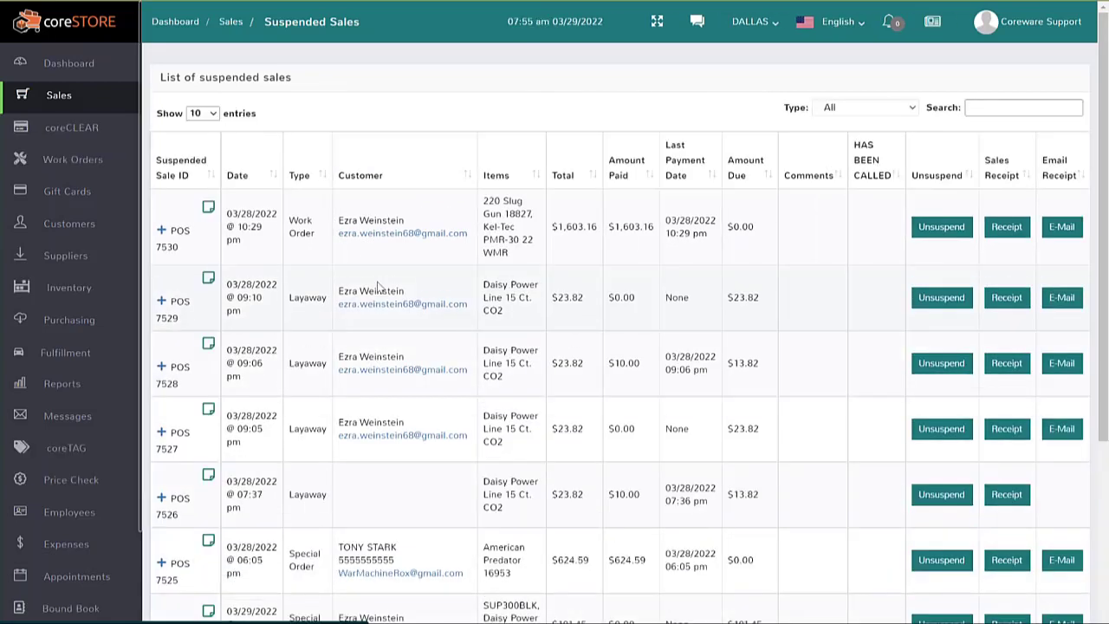
Step: Unsuspend the 03/29/2022 special order containing SUP300BLK, and set the Daisy Power Line 15 Ct. CO2 quantity to fulfill to 1
scroll(378, 287, down, 3)
scroll(376, 287, up, 3)
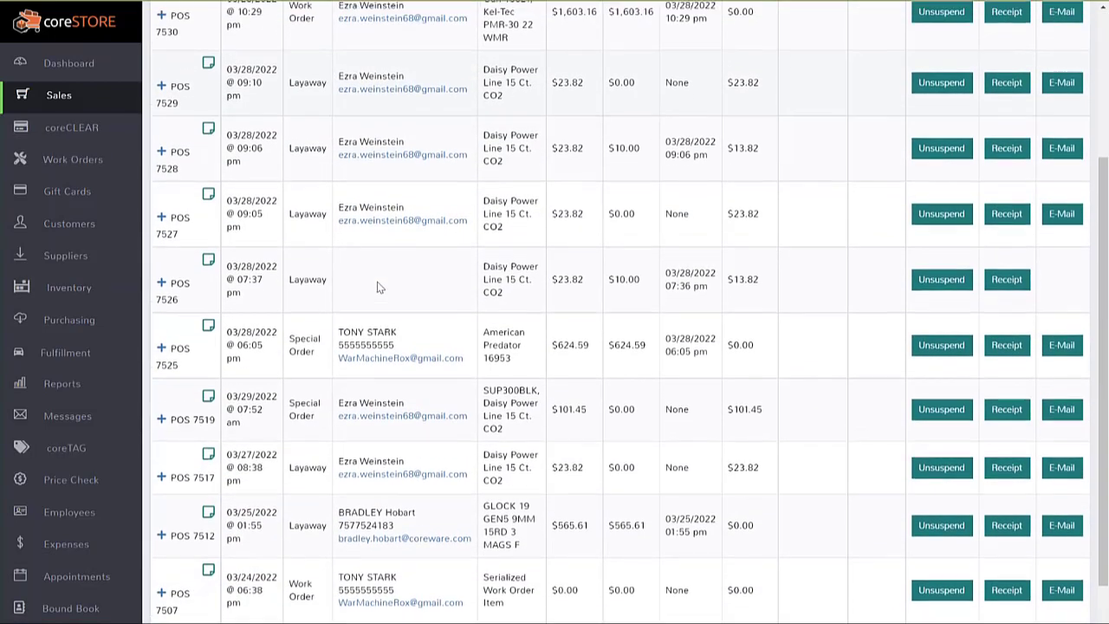
scroll(362, 339, down, 3)
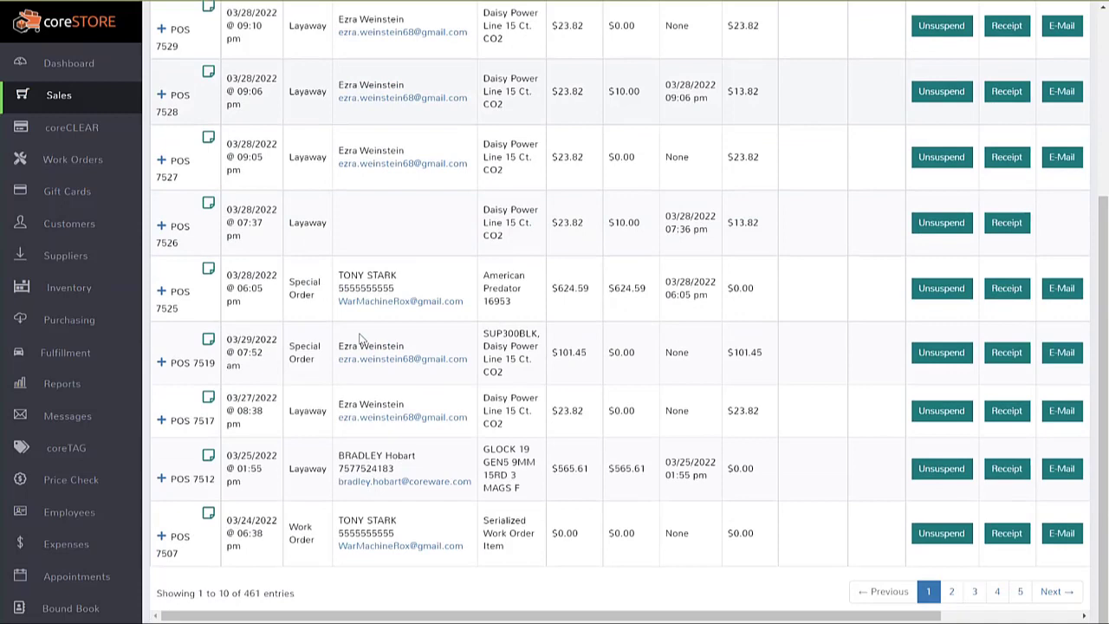
scroll(360, 338, up, 3)
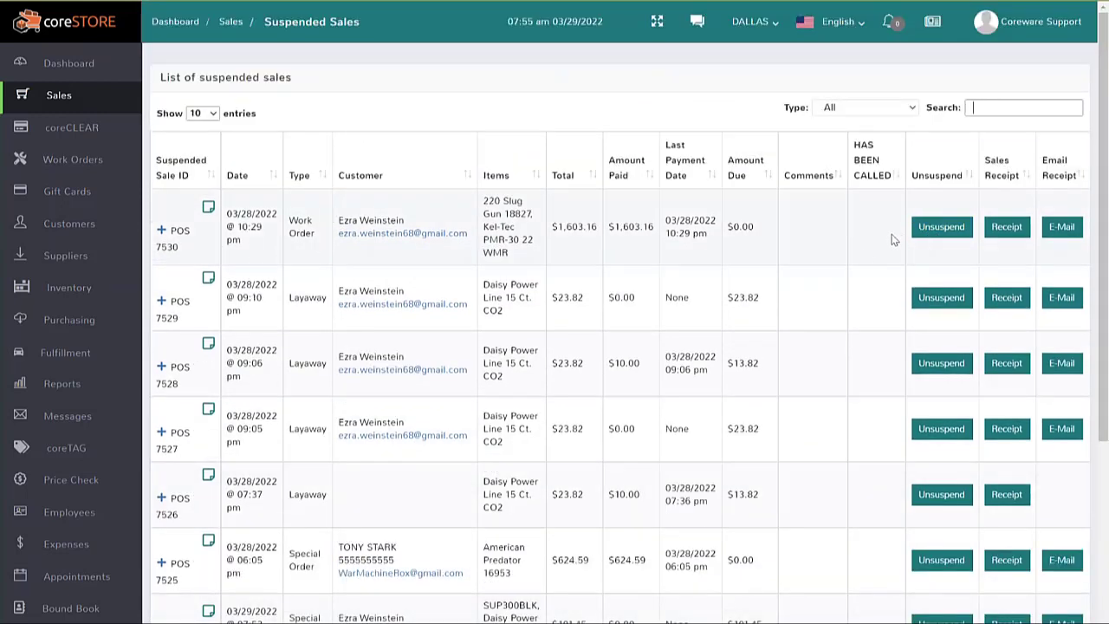
click(936, 231)
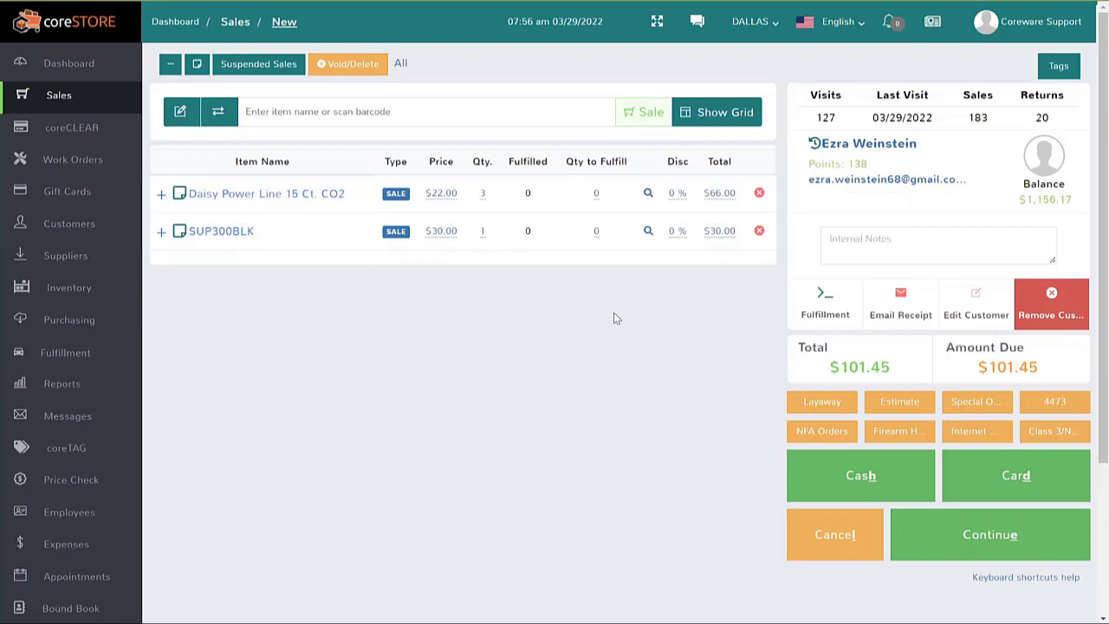
click(595, 195)
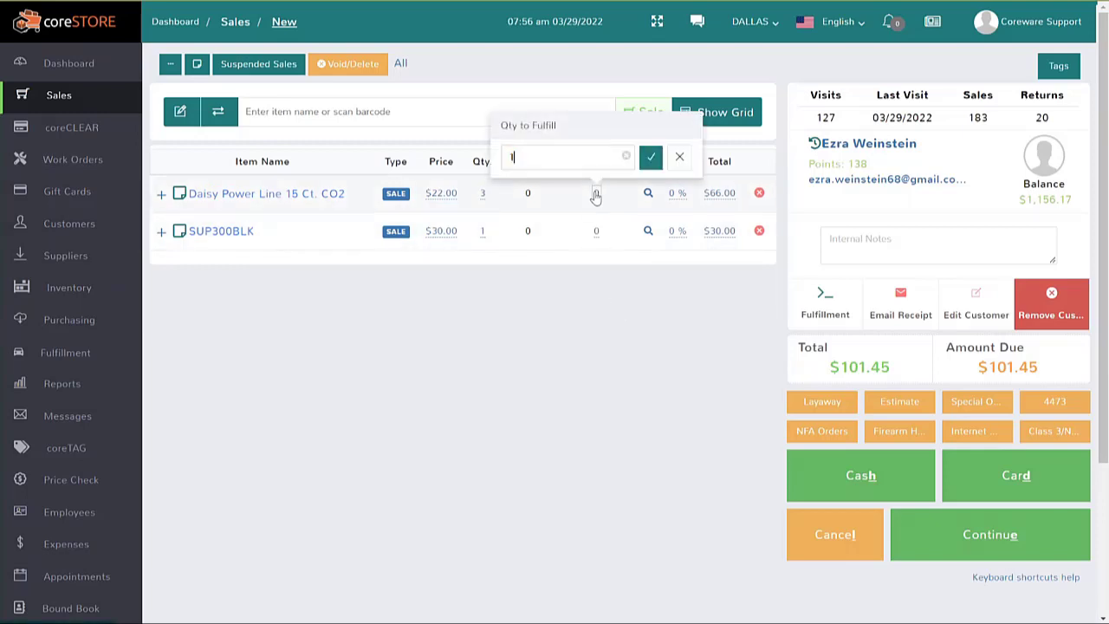
key(Return)
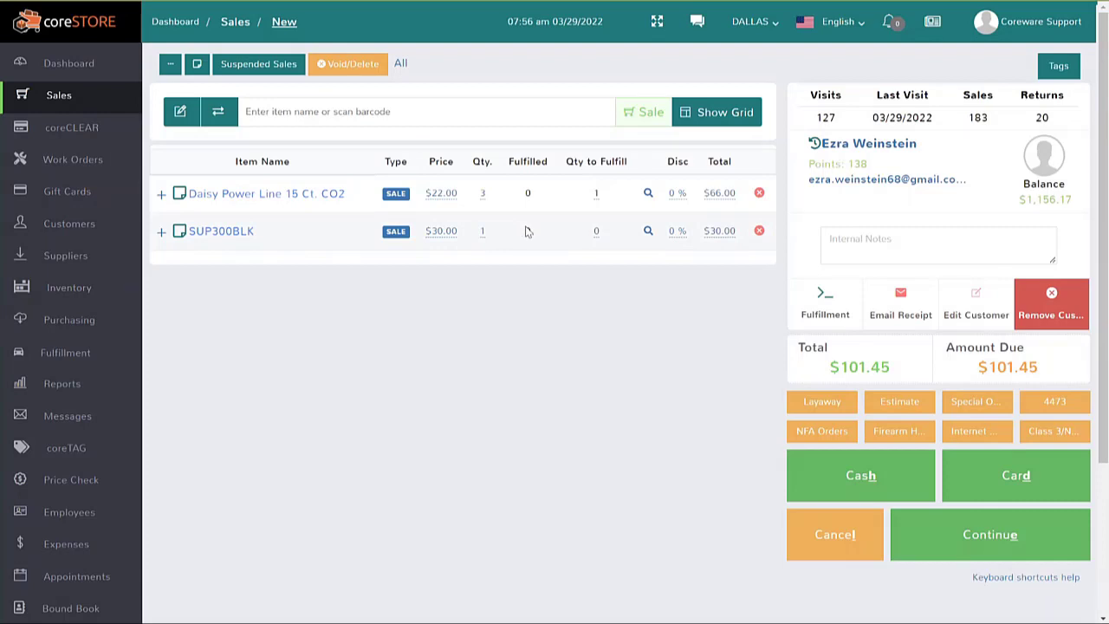
Step: Add a cash payment of $23.82 to the sale and suspend it again as a special order
click(1020, 538)
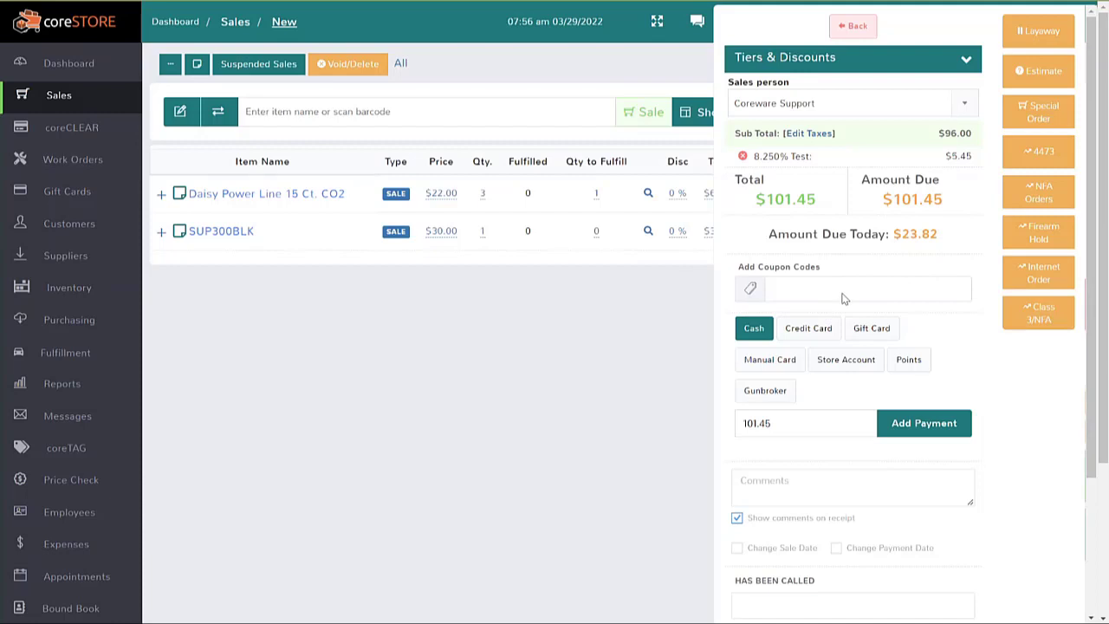
click(800, 422)
text(23.82)
click(917, 424)
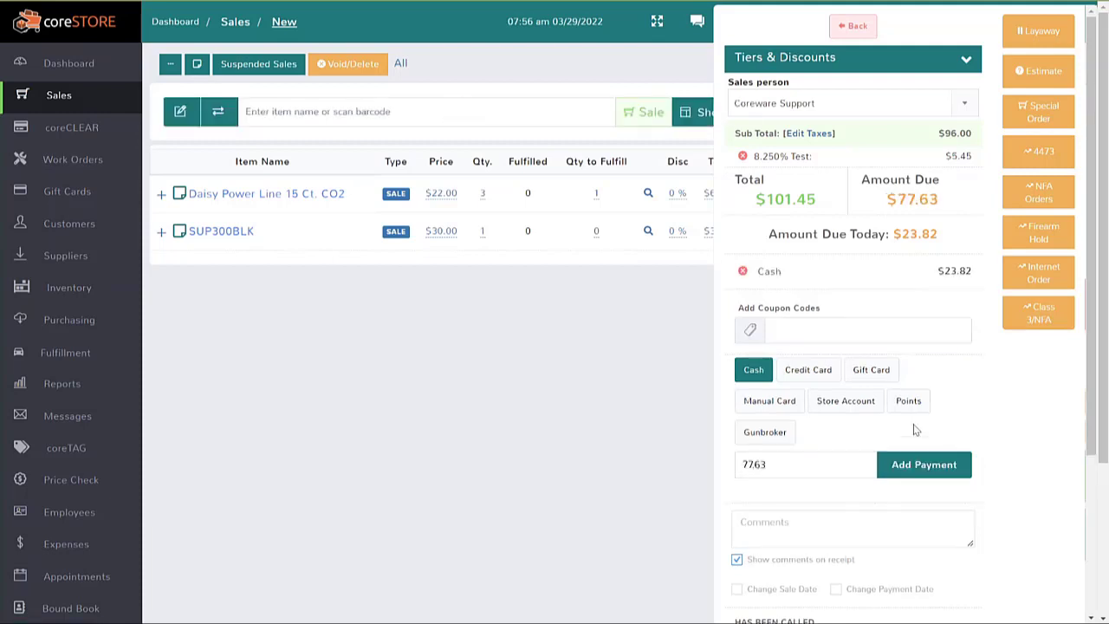
click(1029, 105)
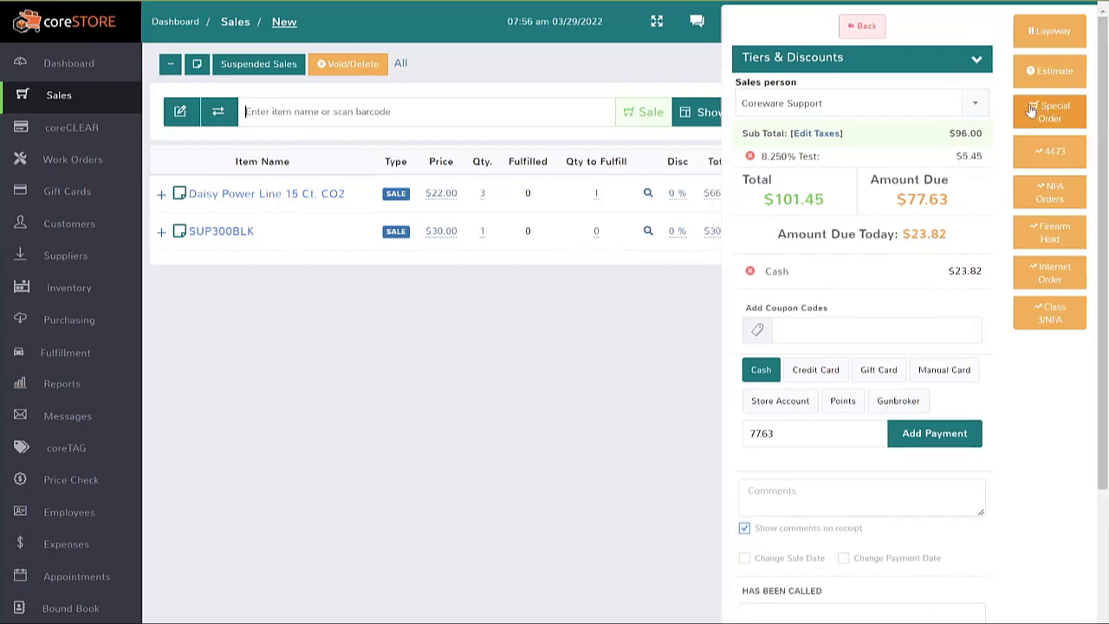
click(766, 339)
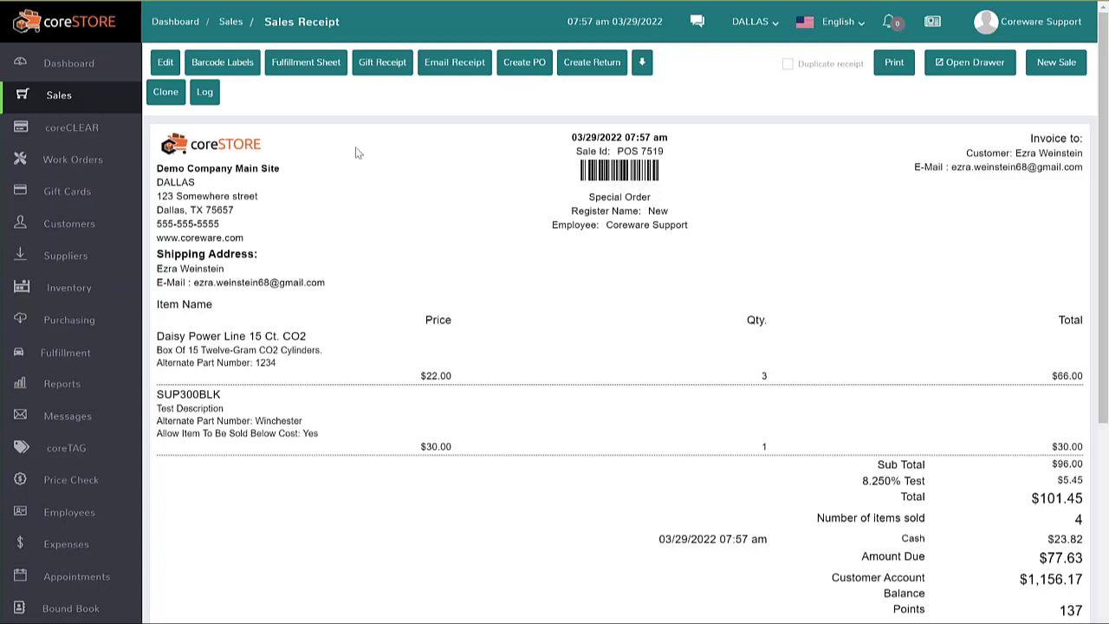
Step: Leave the receipt, find the same special order in the suspended sales list by its sale ID, and unsuspend it
click(1053, 61)
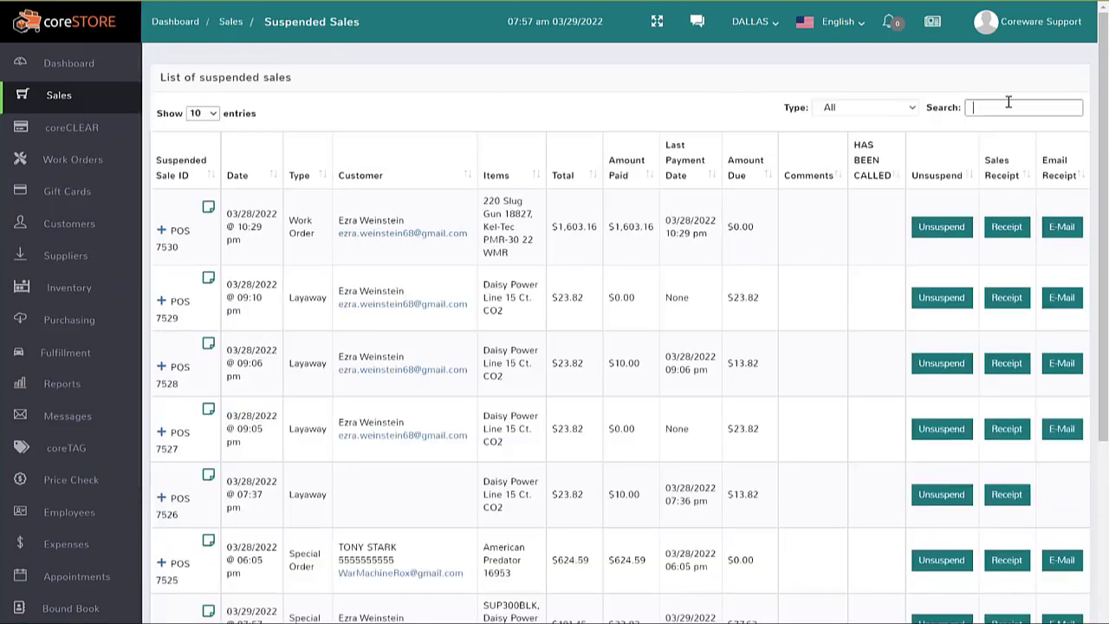
text(7519)
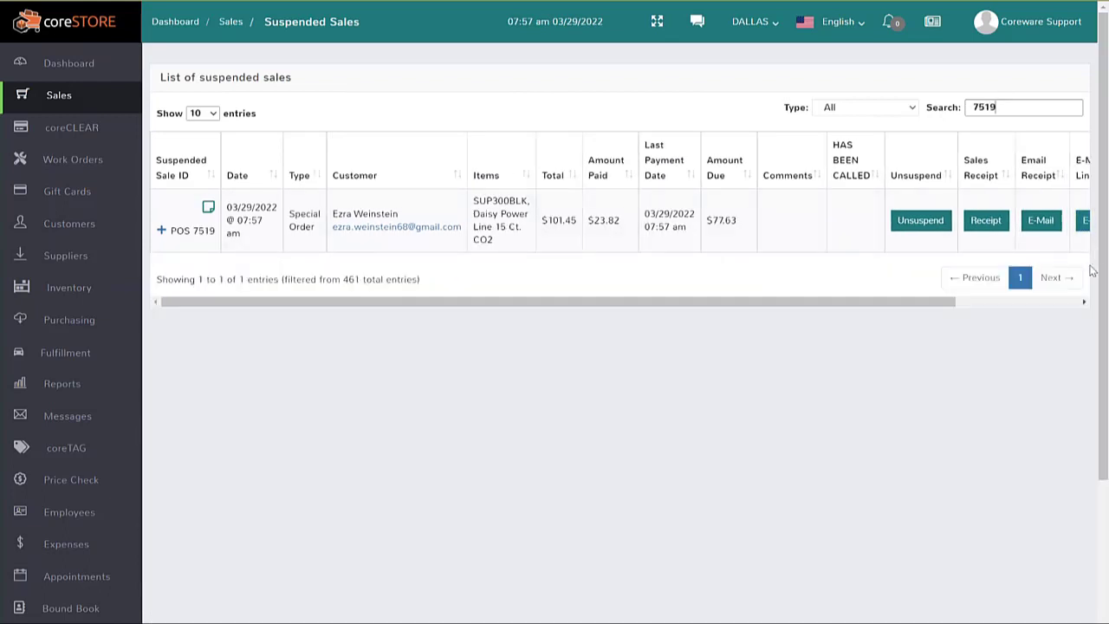
click(911, 226)
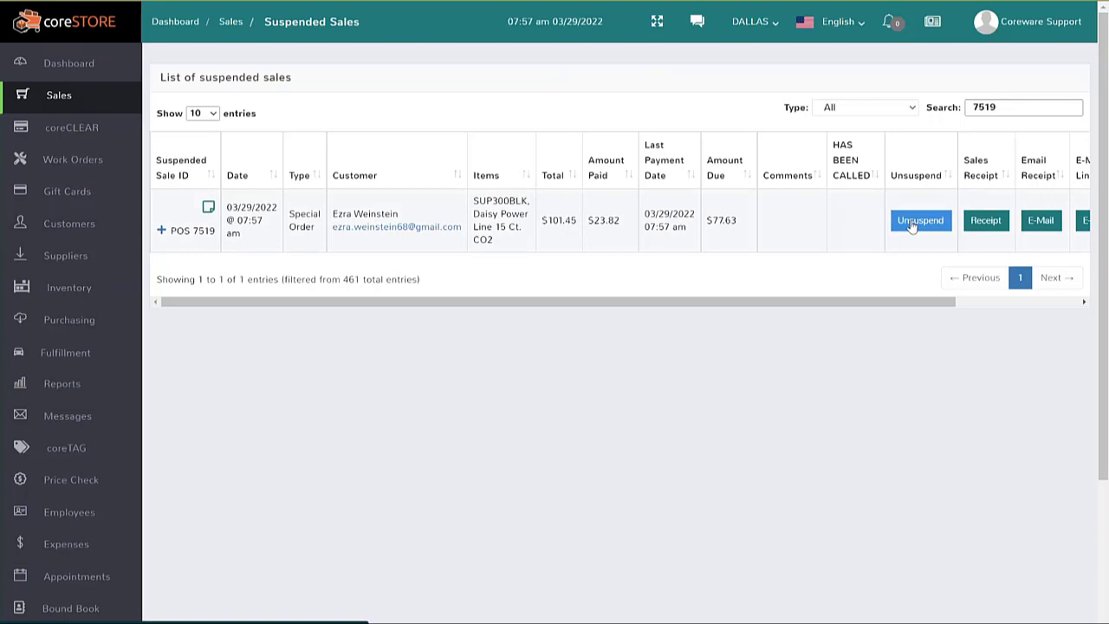